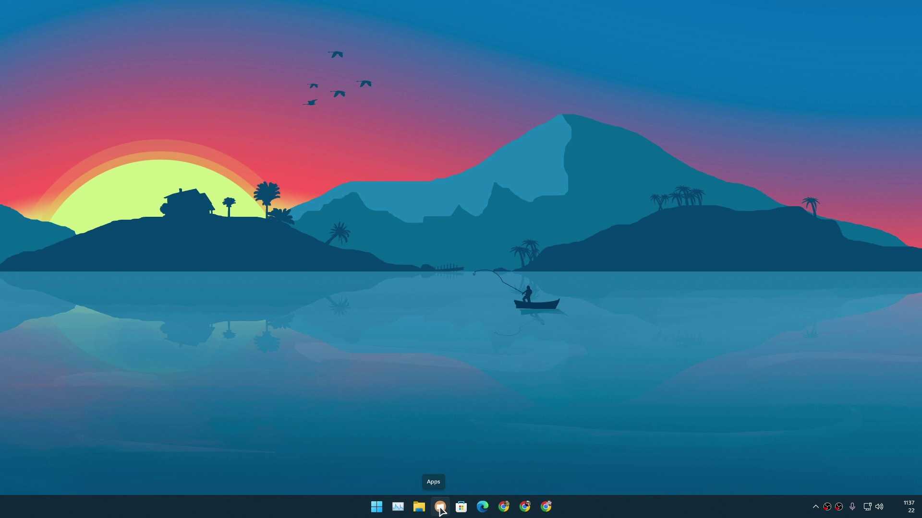
Open the Apps group popup on the taskbar to see its five shortcuts
left_click(440, 508)
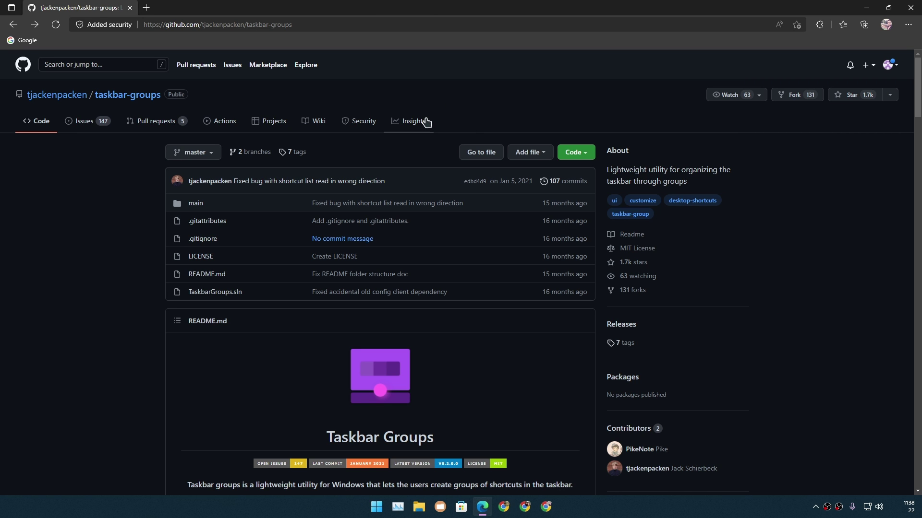
Review the Taskbar Groups README and its download notes on the GitHub repository page
scroll(350, 154, "down", 4)
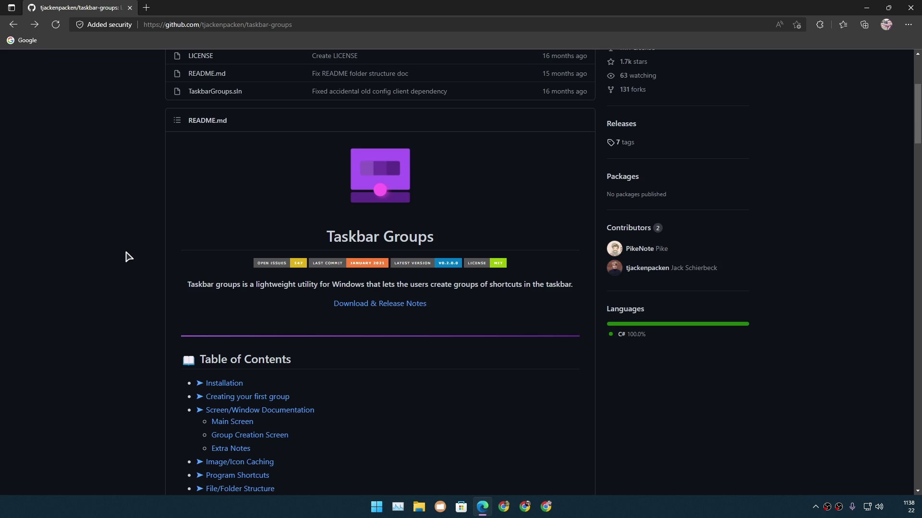
scroll(128, 257, "up", 4)
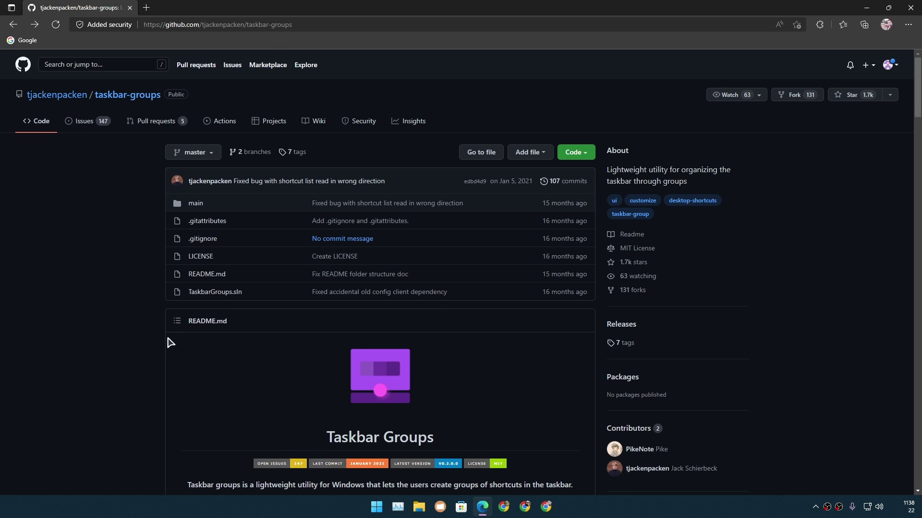
scroll(307, 384, "down", 4)
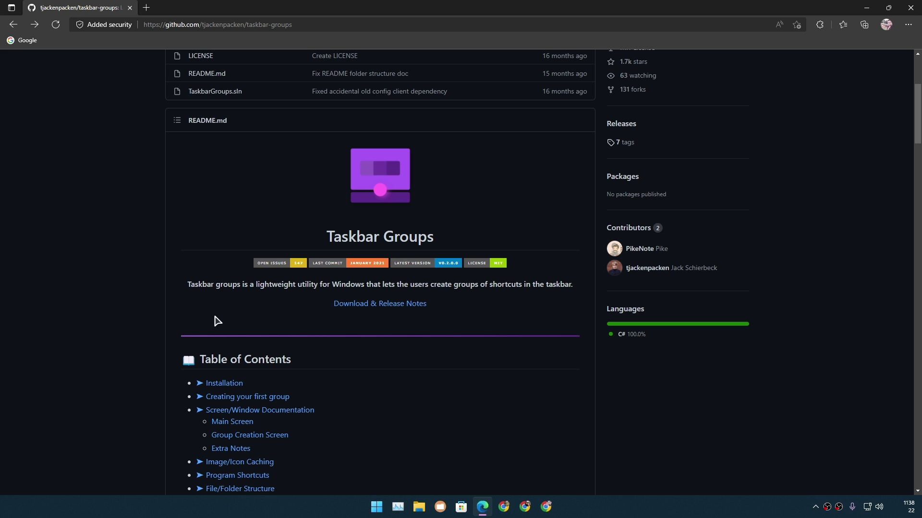
scroll(259, 315, "up", 3)
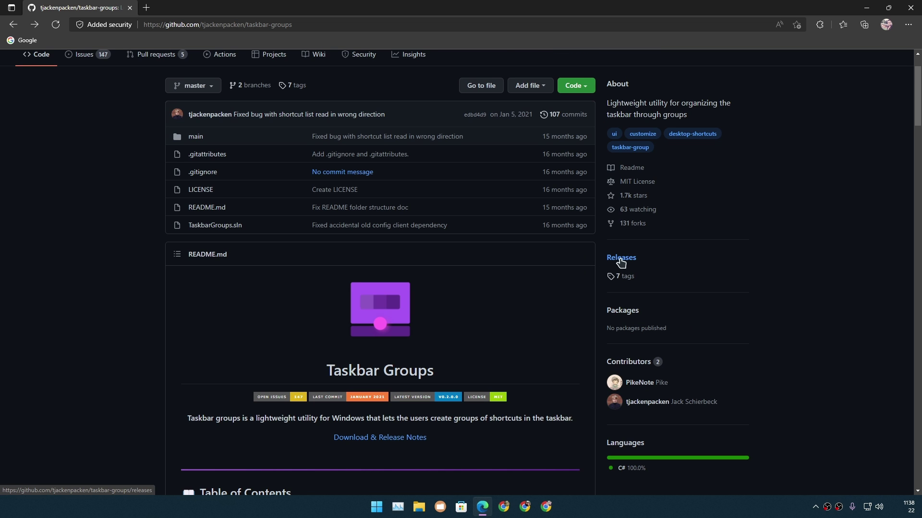
Go to the repository's releases page and find the v0.2.0.0 release
left_click(622, 258)
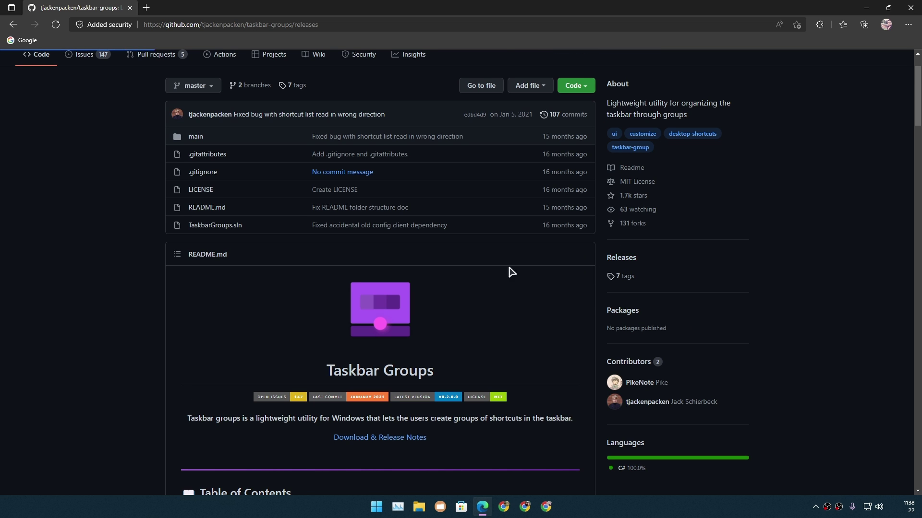
scroll(446, 288, "down", 4)
scroll(452, 296, "down", 3)
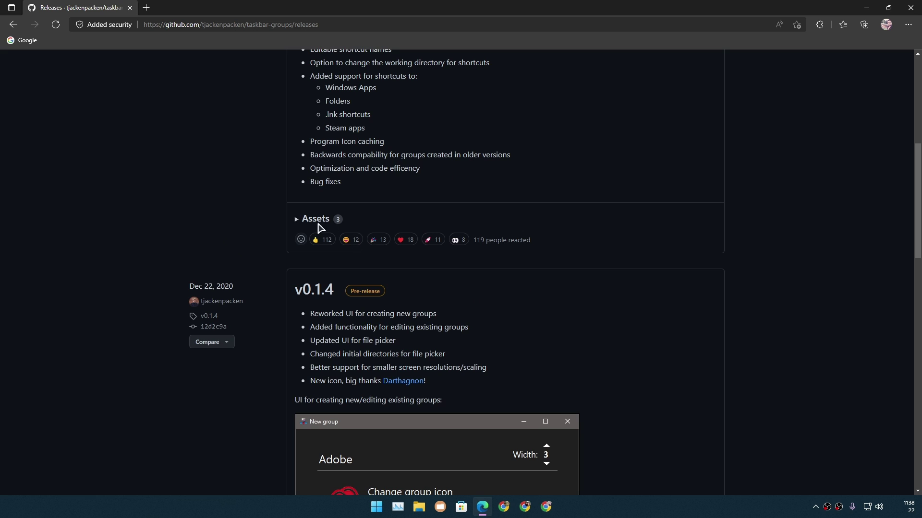
scroll(321, 226, "up", 5)
scroll(319, 212, "down", 3)
scroll(312, 226, "up", 3)
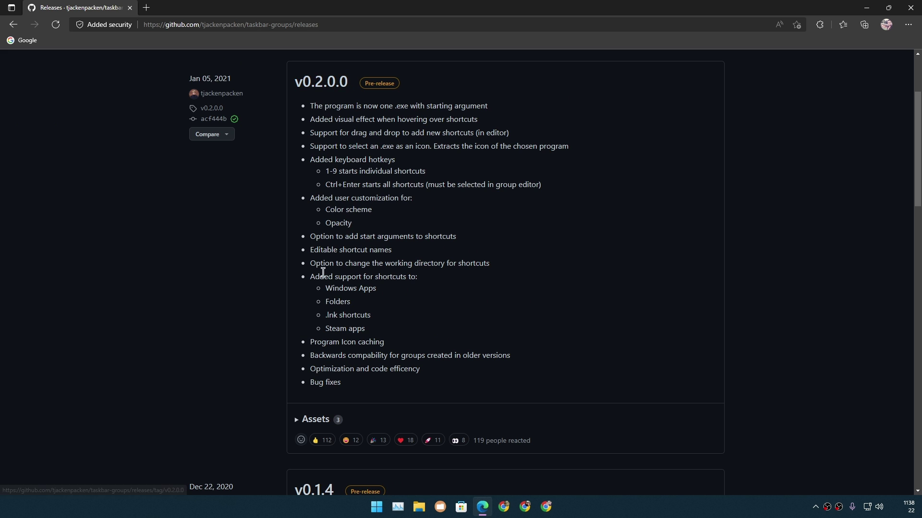
scroll(311, 351, "down", 2)
scroll(311, 354, "down", 2)
Expand the v0.2.0.0 Assets and download TaskbarGroups.zip
left_click(296, 355)
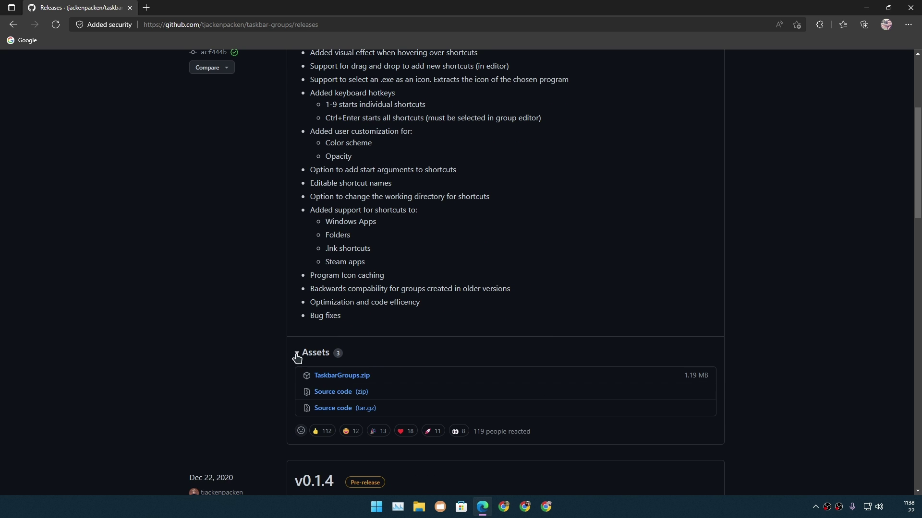
scroll(336, 350, "down", 2)
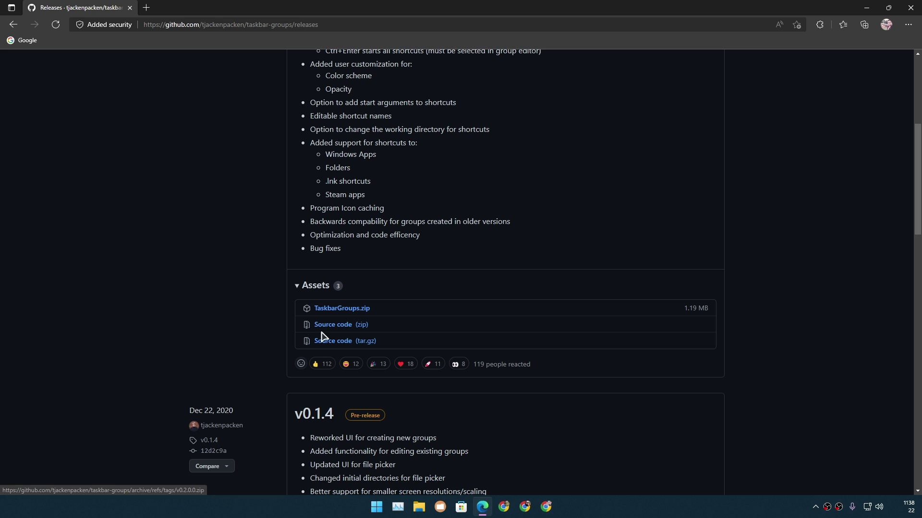
left_click(341, 312)
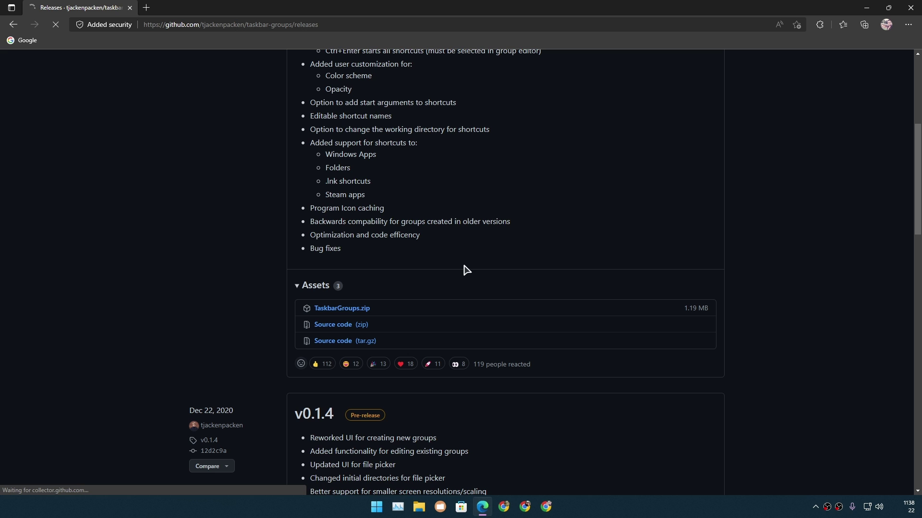
Bring up the extracted TaskbarGroups folder, recentre its window, and launch TaskbarGroups.exe
left_click(866, 8)
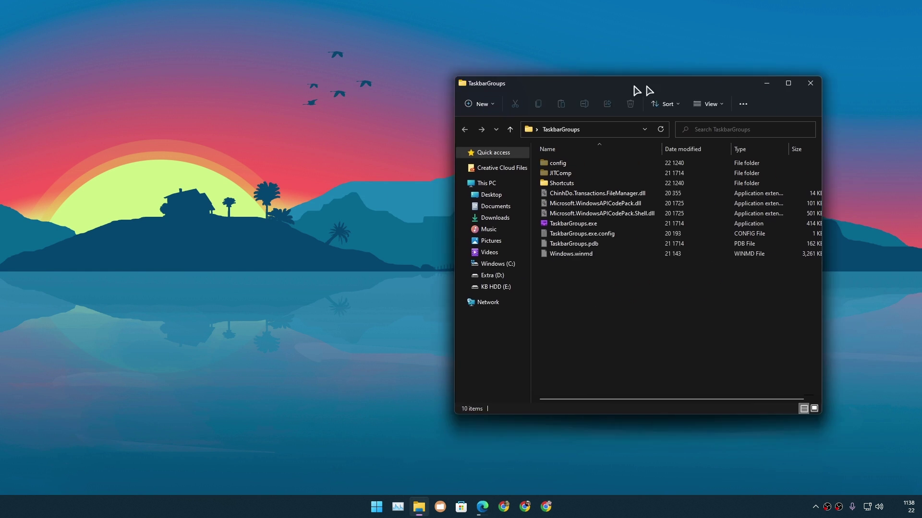
left_click_drag(648, 90, 506, 74)
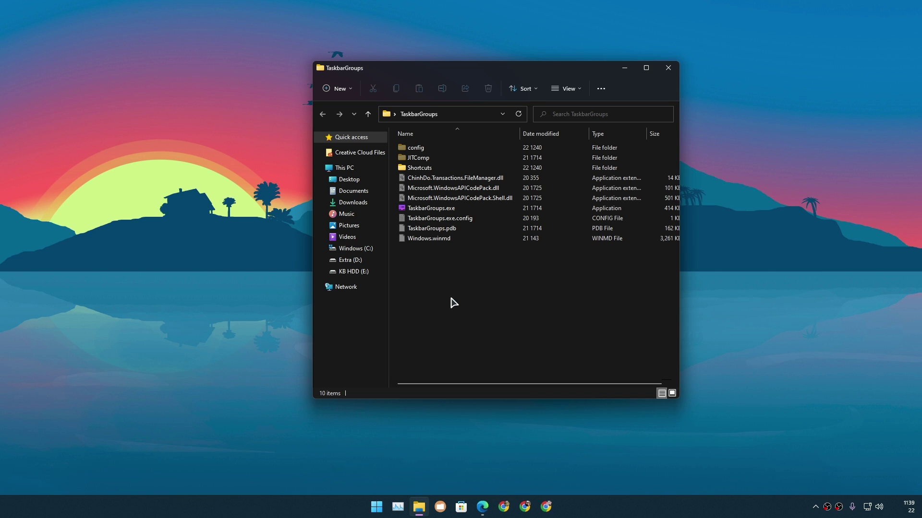
left_click(433, 210)
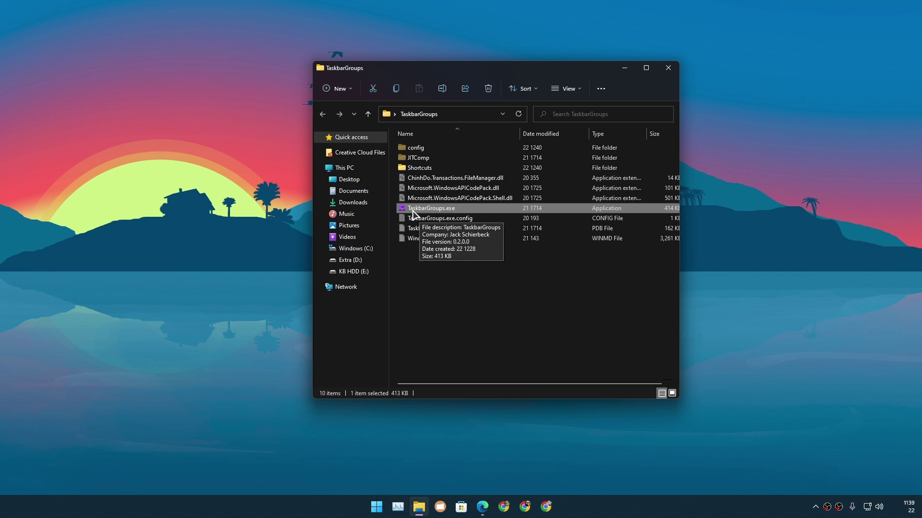
double_click(445, 213)
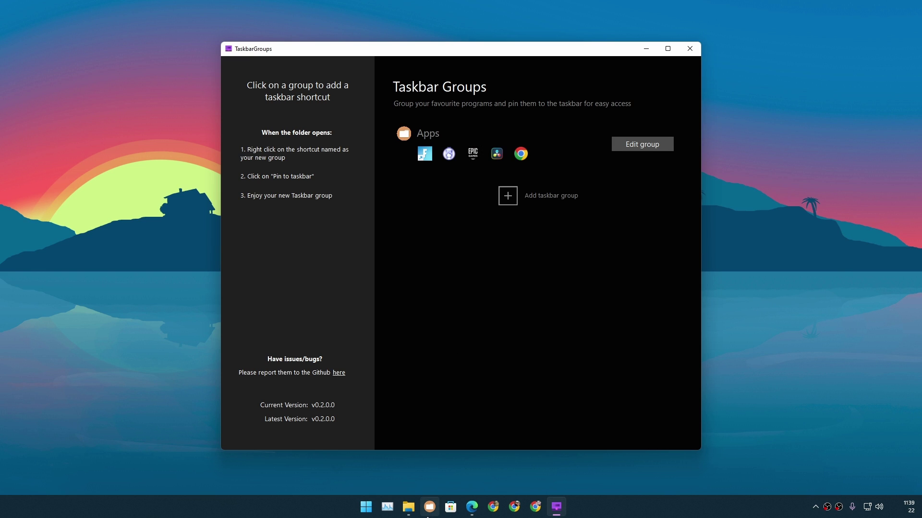
left_click(430, 508)
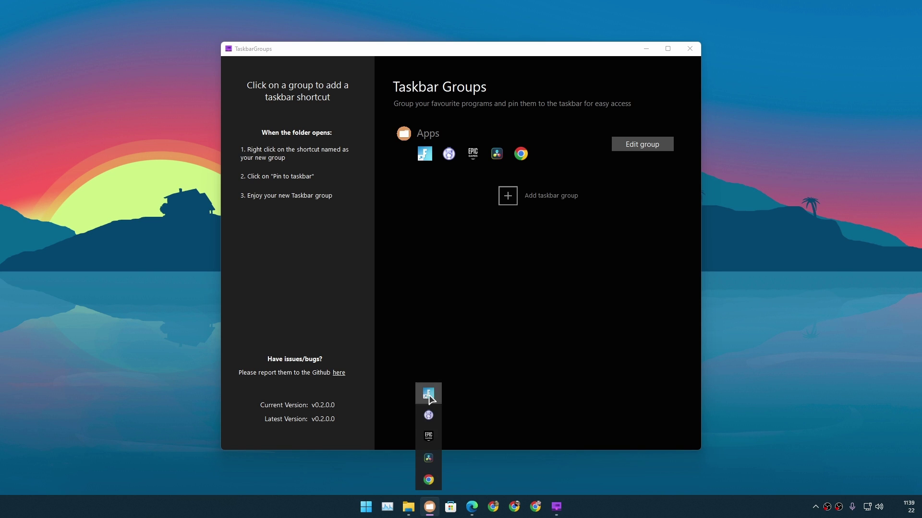
left_click(428, 477)
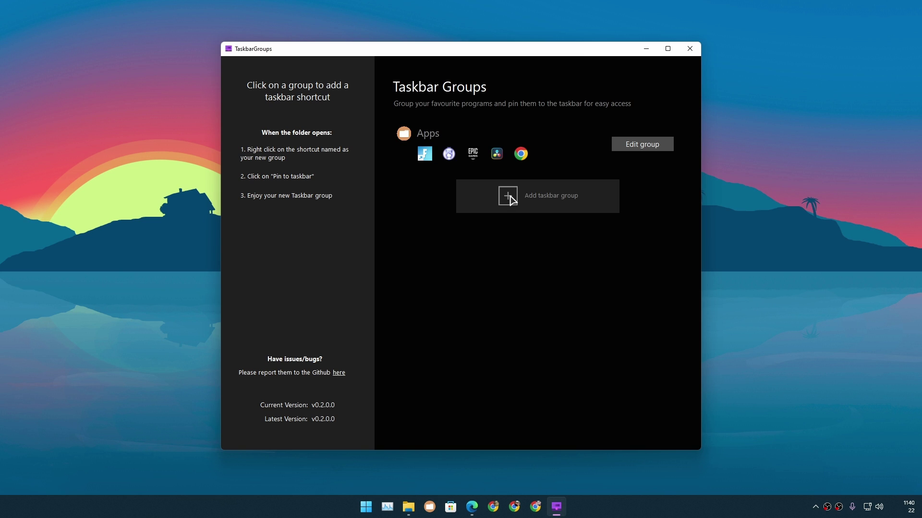
Create a new taskbar group named Test
left_click(513, 201)
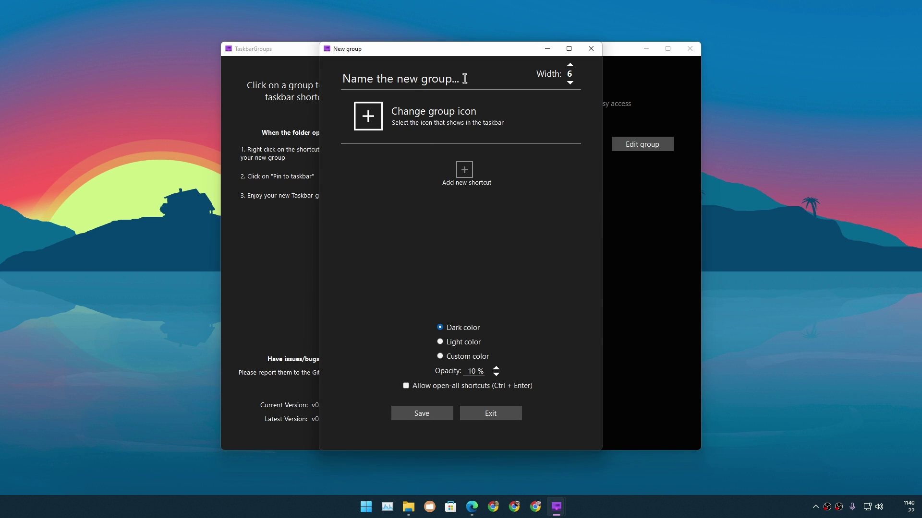
left_click_drag(471, 79, 326, 80)
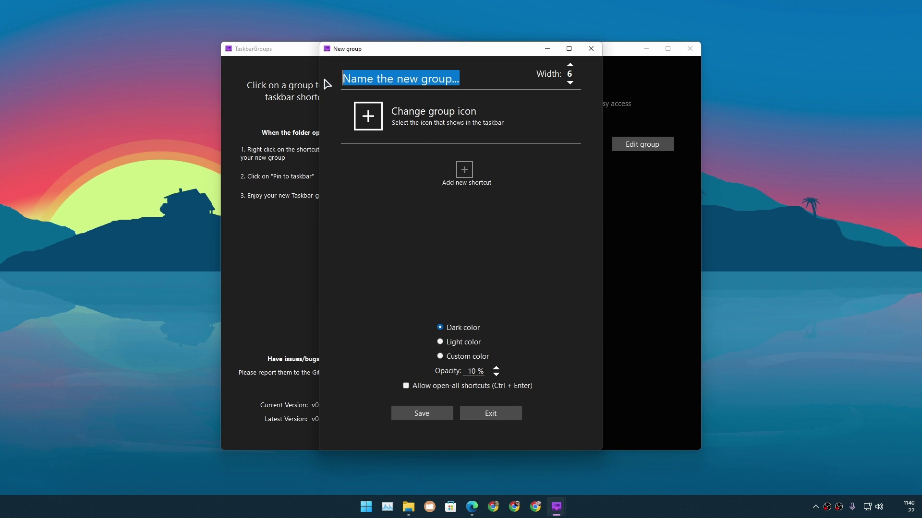
type("Test")
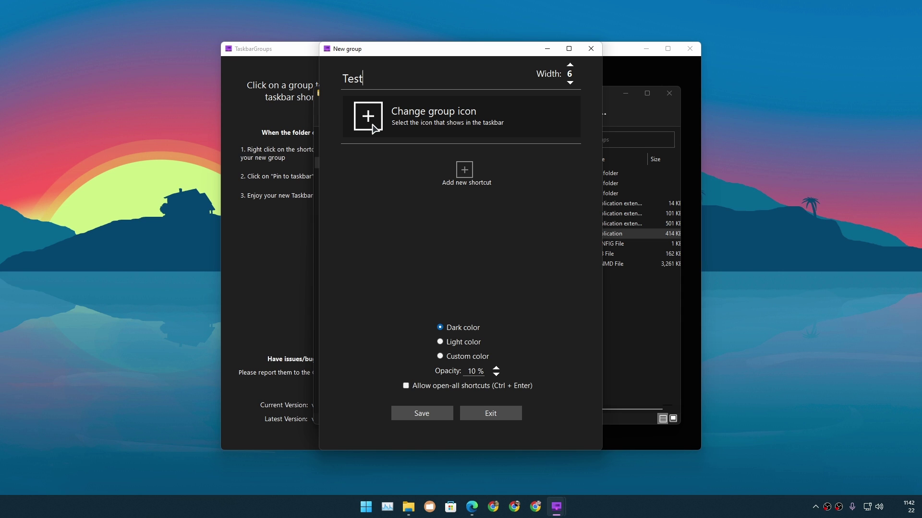
Set the group icon to Windows 11.png from Downloads
left_click(371, 120)
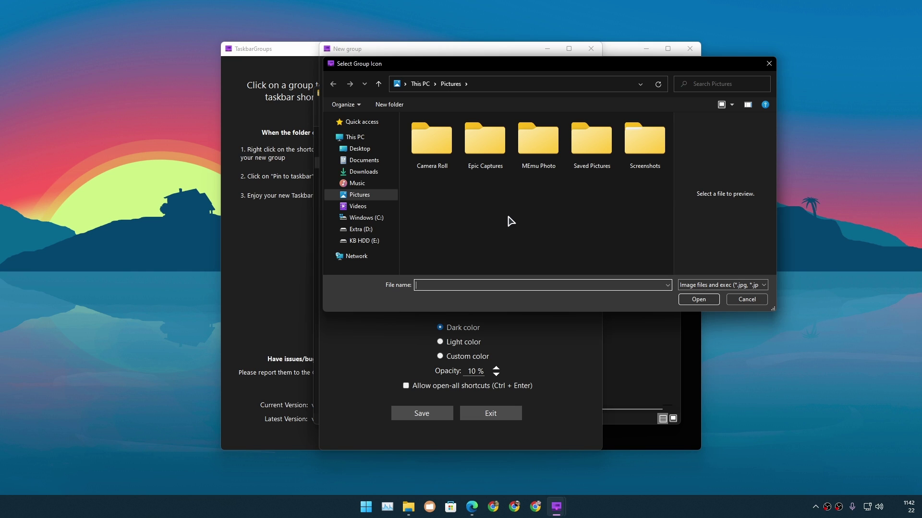
left_click(363, 171)
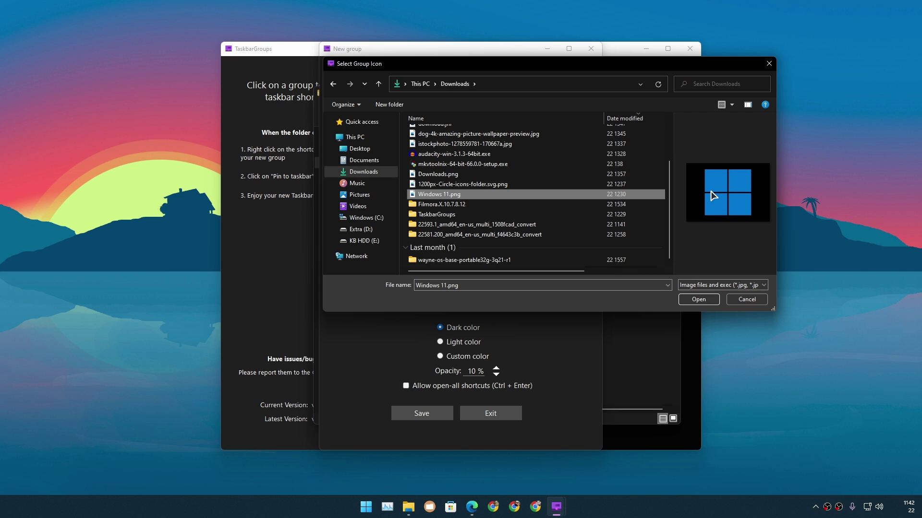
left_click(699, 298)
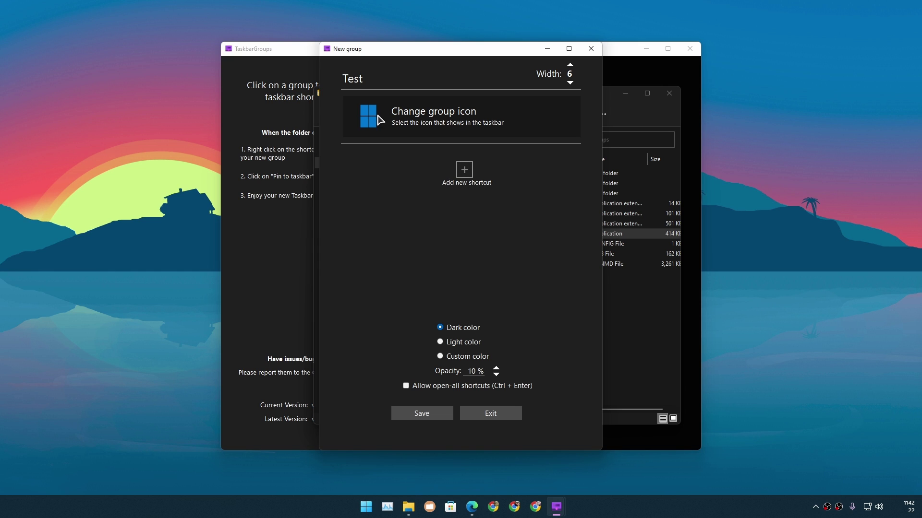
Add Adobe Audition 2022 from Start Menu Programs as the first shortcut
left_click(465, 174)
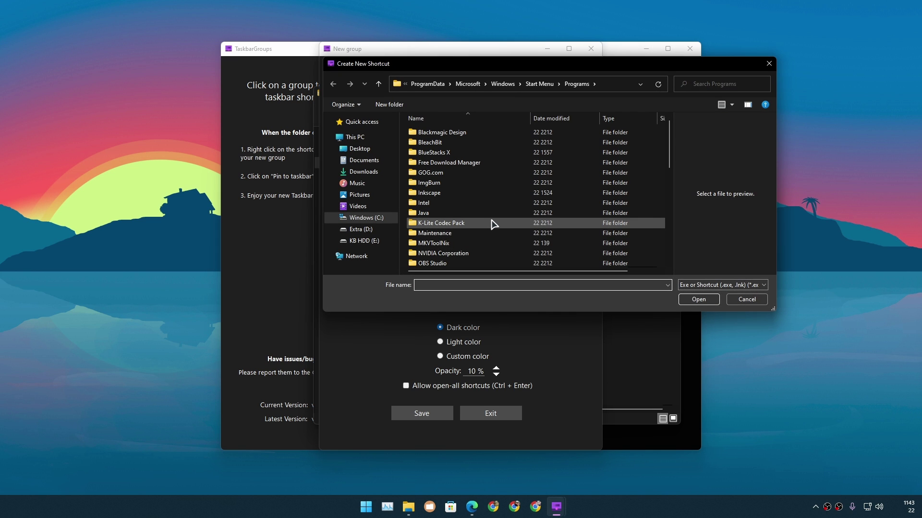
scroll(493, 224, "down", 2)
scroll(489, 227, "down", 3)
scroll(488, 229, "down", 3)
scroll(482, 234, "down", 2)
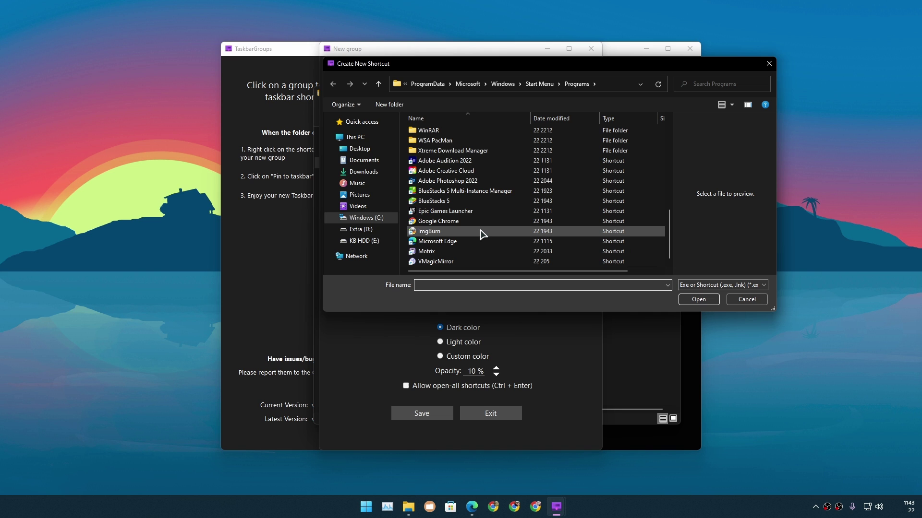
left_click(488, 163)
left_click(697, 300)
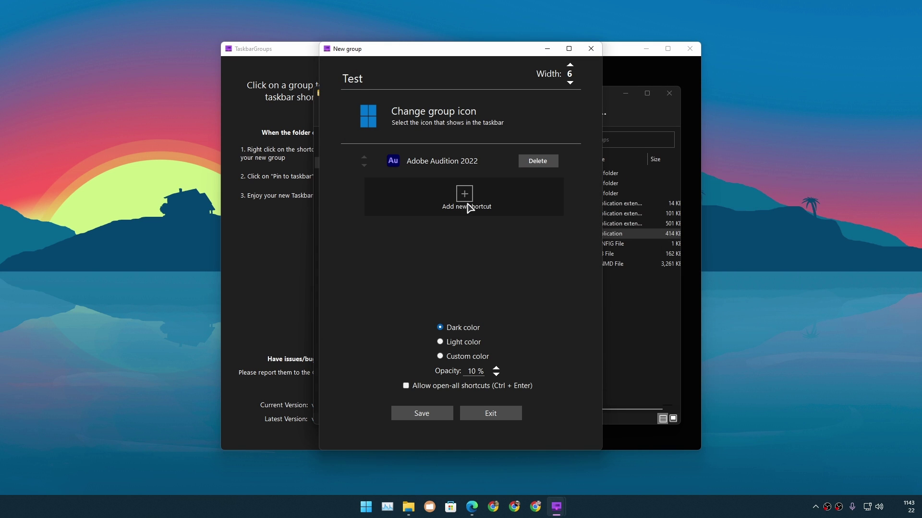
Add BlueStacks 5 and Epic Games Launcher shortcuts to the Test group
left_click(468, 207)
scroll(490, 235, "down", 5)
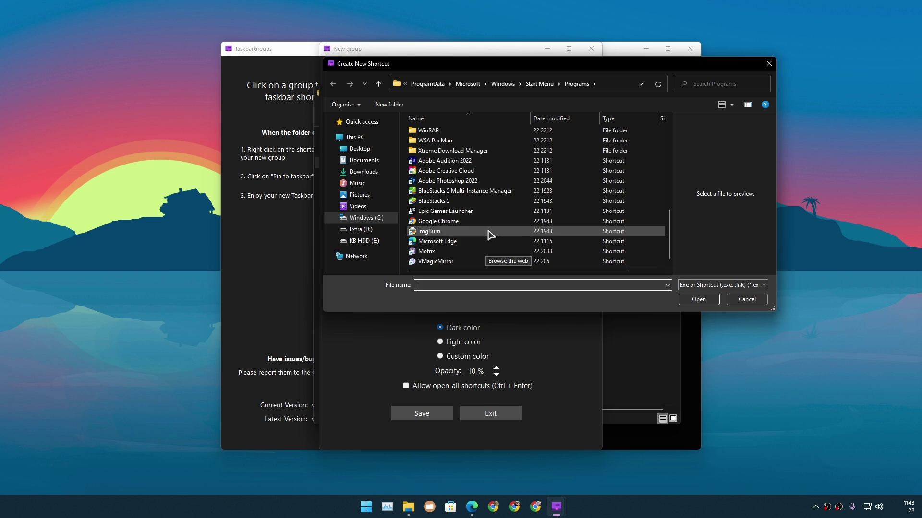
left_click(473, 202)
left_click(699, 298)
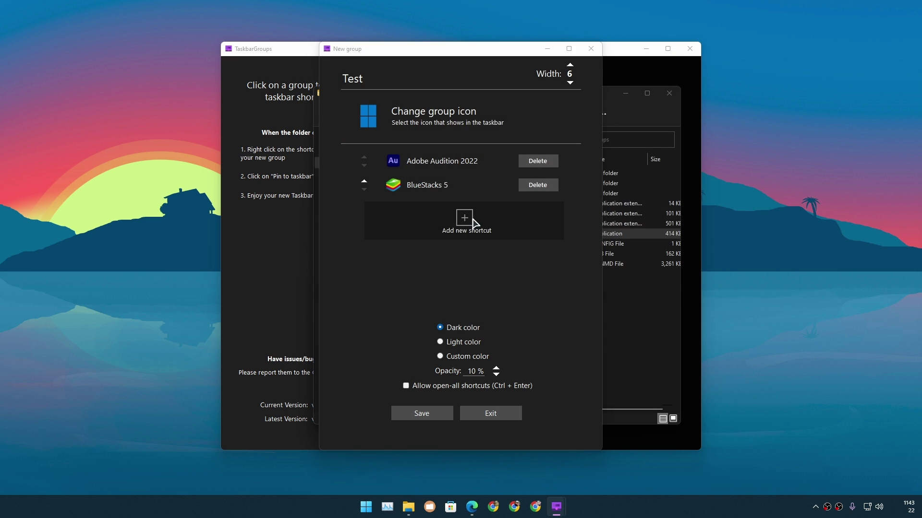
left_click(465, 220)
scroll(472, 240, "down", 3)
left_click(473, 211)
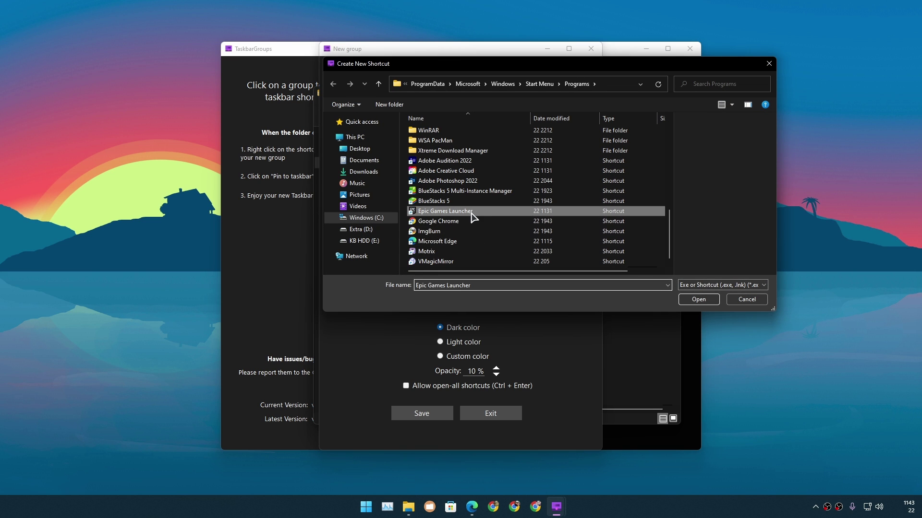
left_click(699, 299)
Add ImgBurn and Motrix as the fourth and fifth shortcuts
left_click(465, 243)
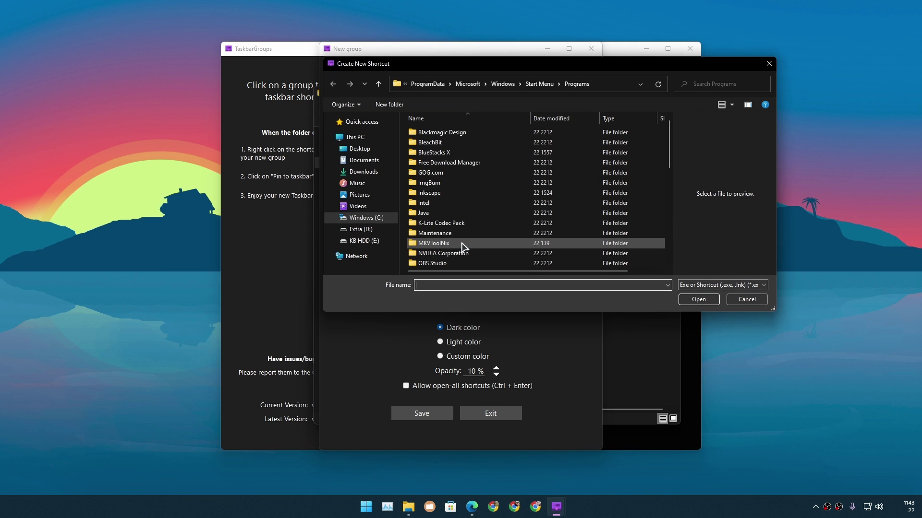
scroll(464, 243, "down", 5)
scroll(465, 242, "down", 2)
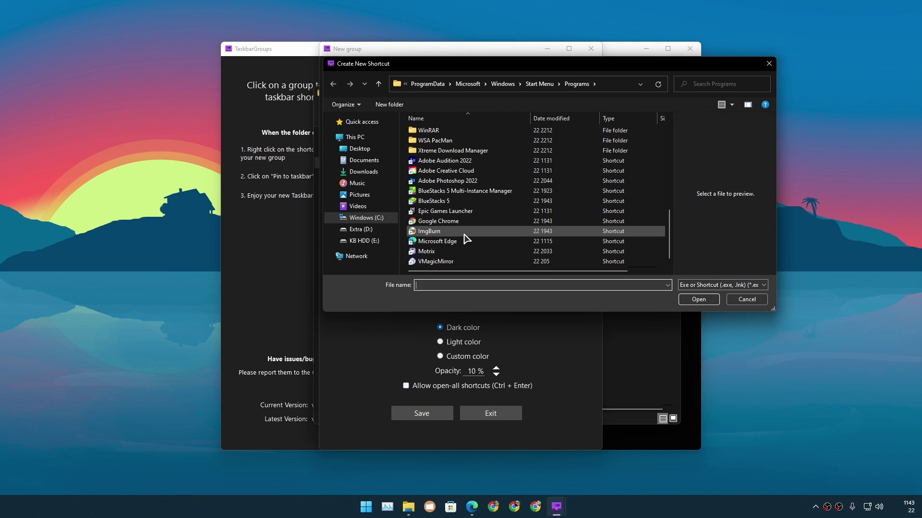
left_click(462, 233)
left_click(718, 298)
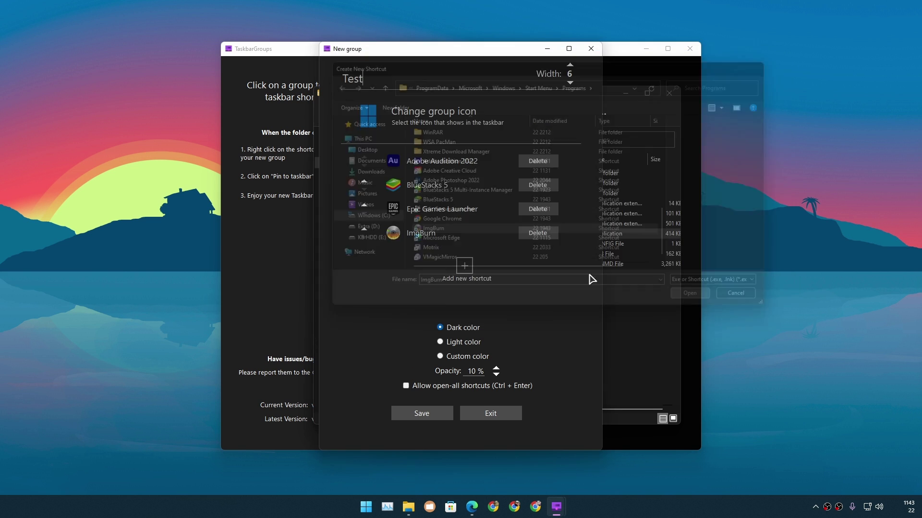
left_click(468, 268)
scroll(500, 259, "down", 5)
scroll(500, 259, "down", 3)
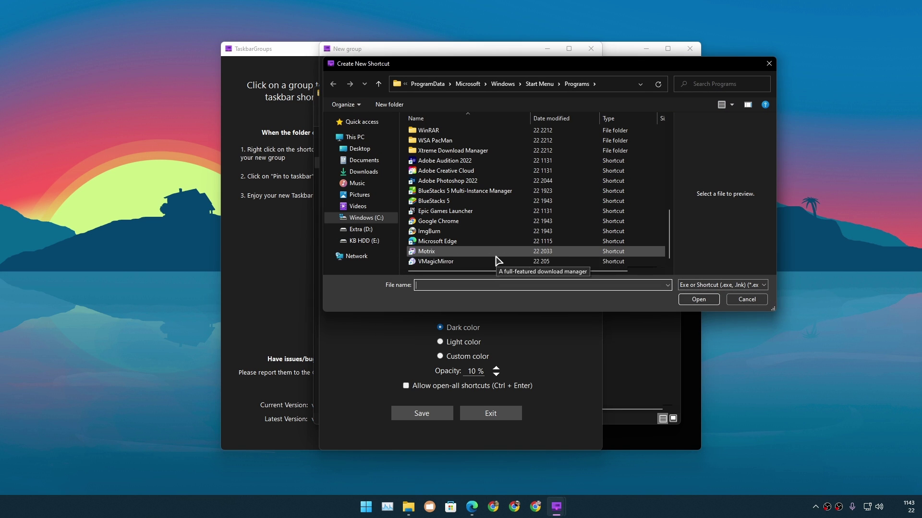
left_click(446, 251)
left_click(699, 299)
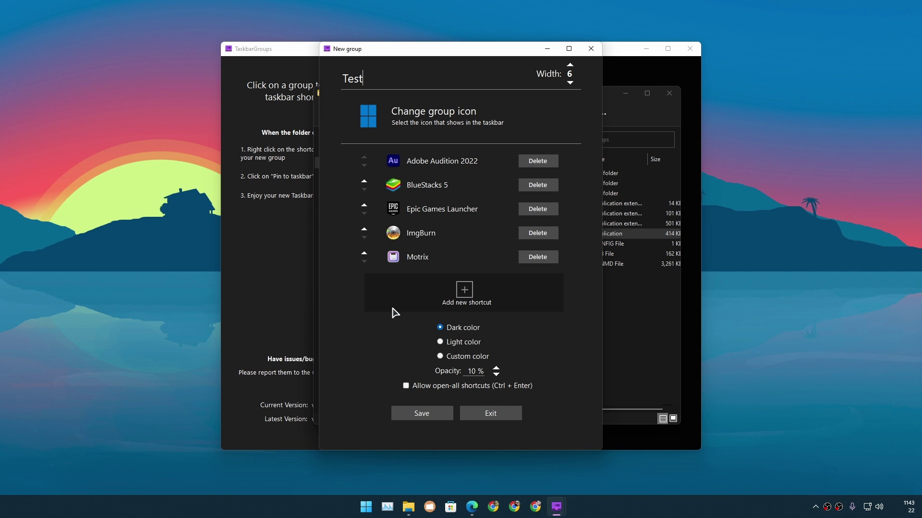
Save the Test group and locate its new shortcut beside Apps in the Shortcuts folder
left_click(424, 417)
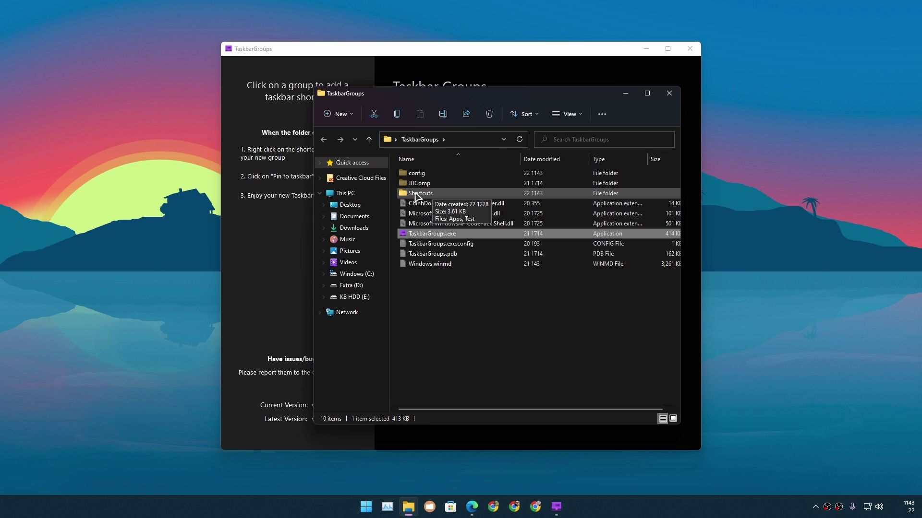
double_click(453, 196)
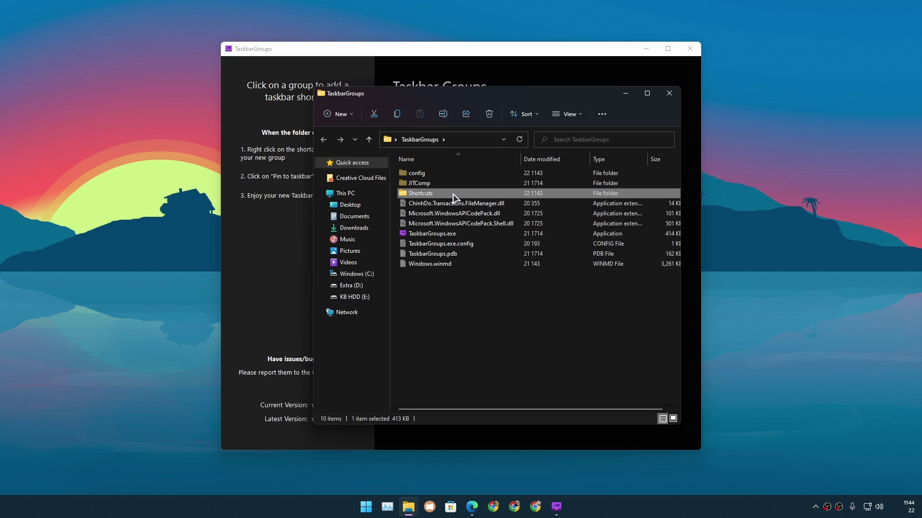
left_click(428, 184)
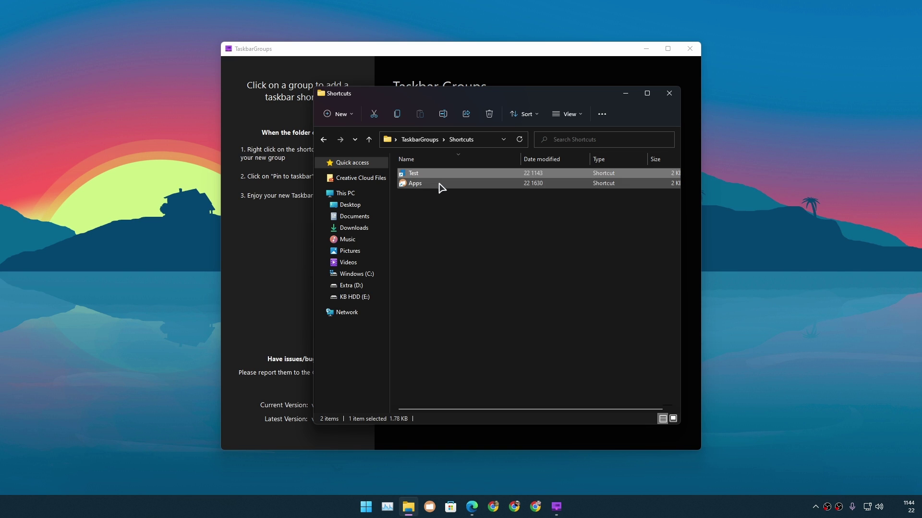
left_click(437, 174)
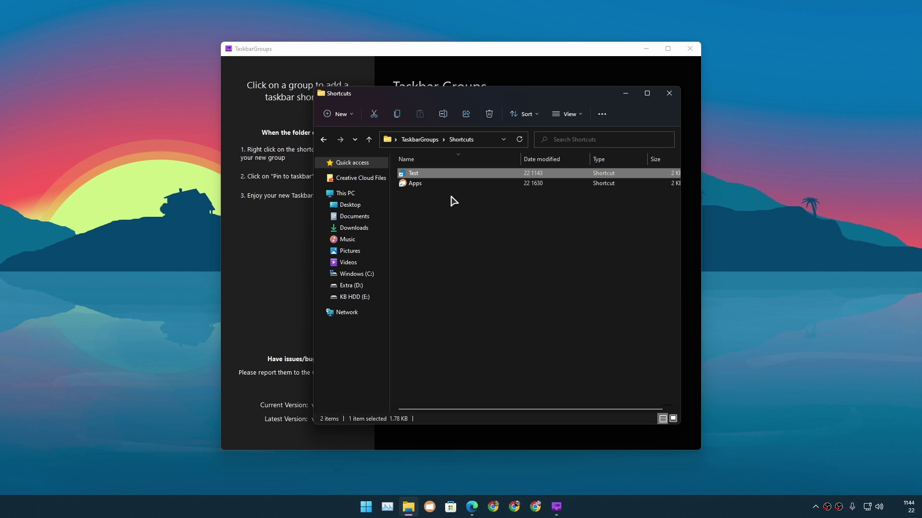
Pin the Test shortcut to the taskbar through its Show more options menu
right_click(429, 176)
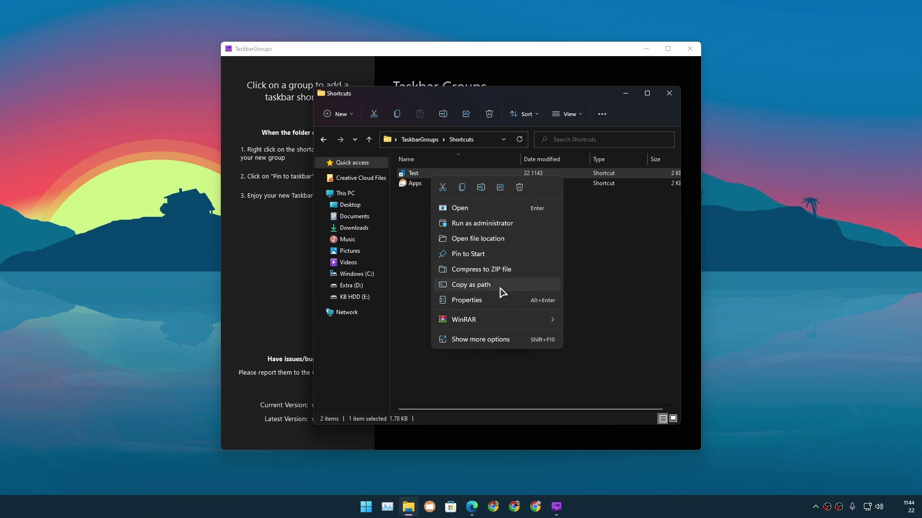
left_click(491, 340)
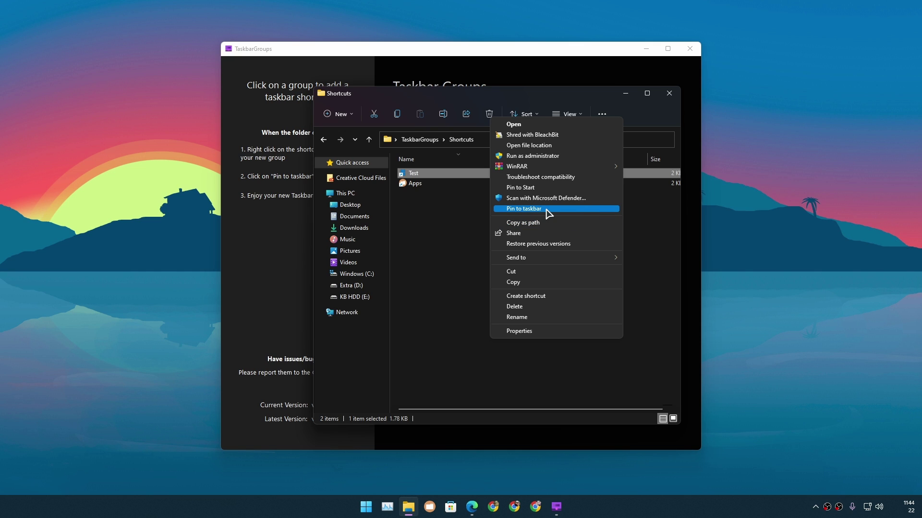
left_click(548, 213)
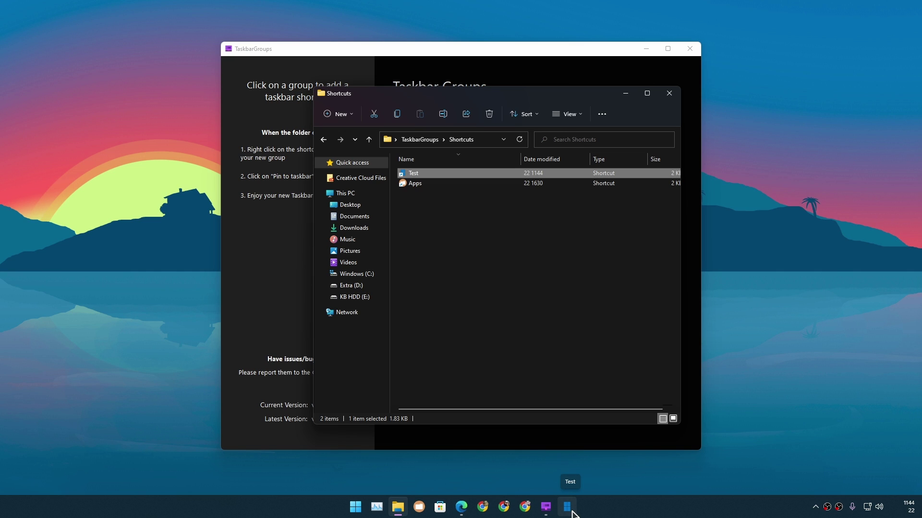
Compare the pinned Test and Apps taskbar popups, then bring TaskbarGroups forward
left_click(568, 512)
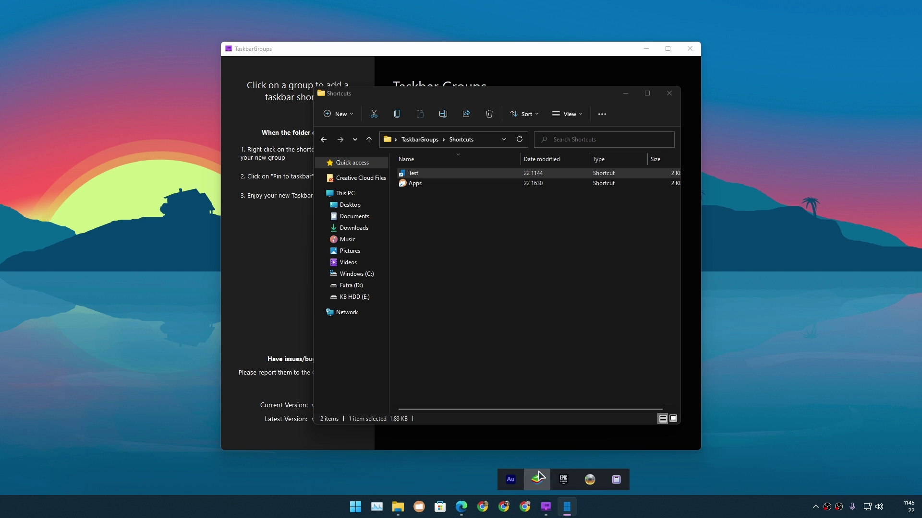
left_click(417, 509)
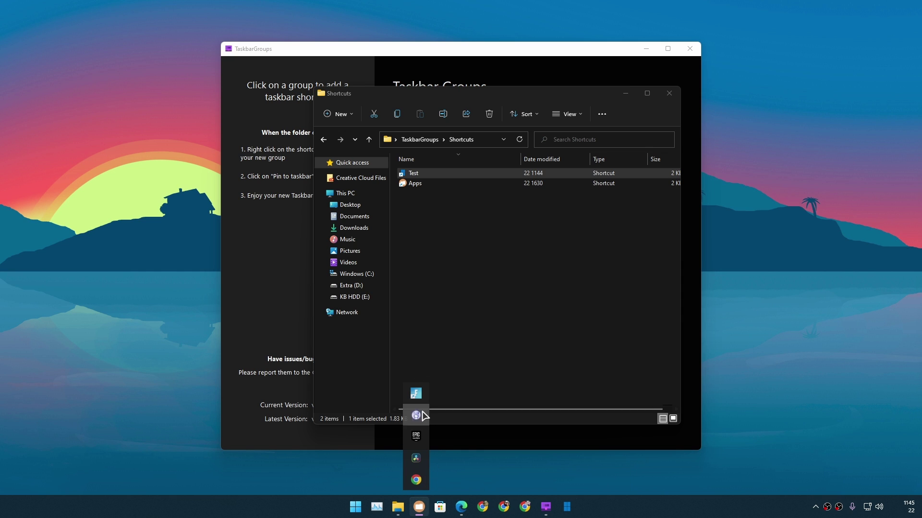
left_click(568, 508)
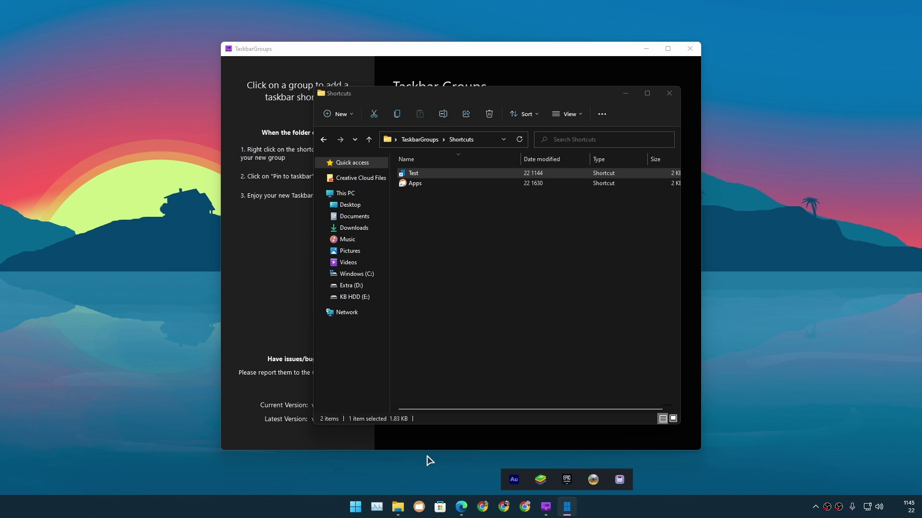
left_click(446, 62)
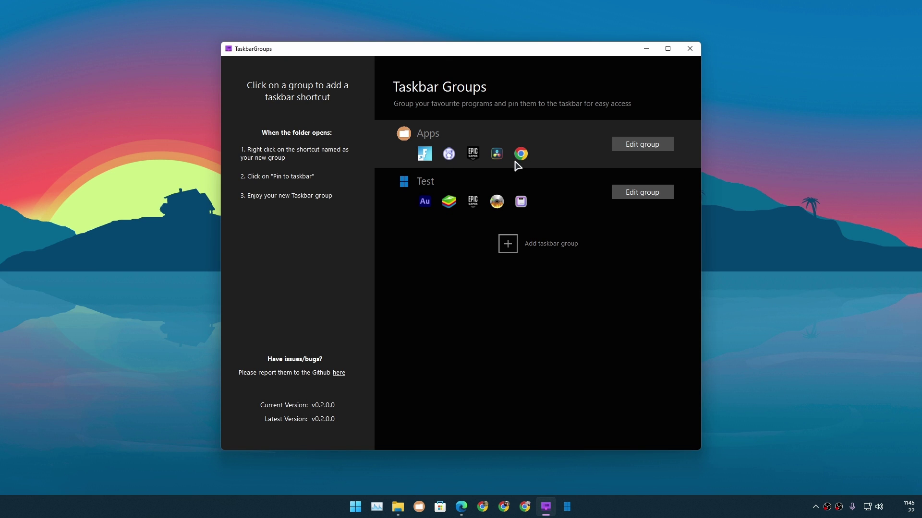
Change the Test group's popup width, save, and check the popup on the taskbar
left_click(640, 197)
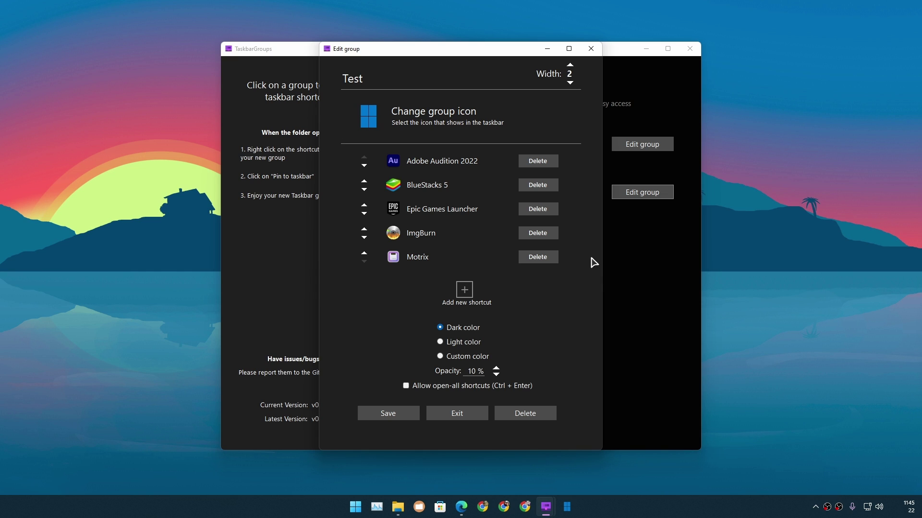
left_click(394, 414)
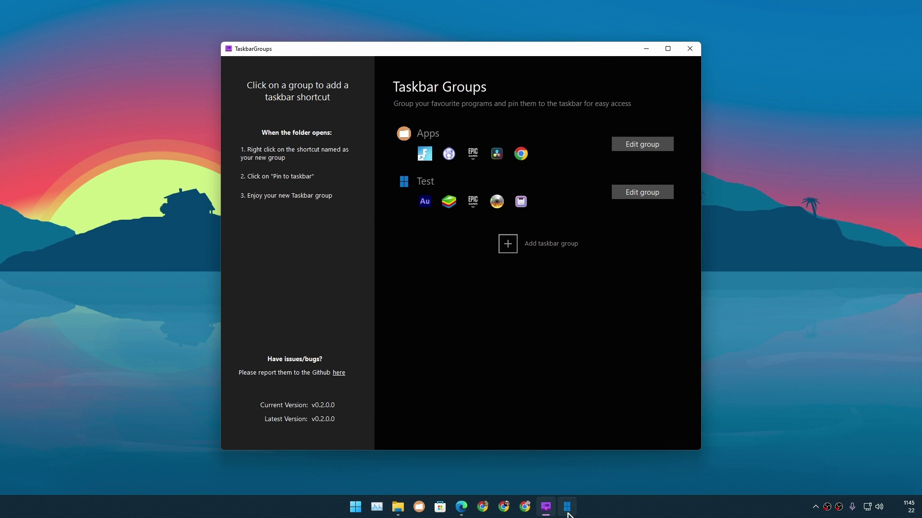
left_click(572, 510)
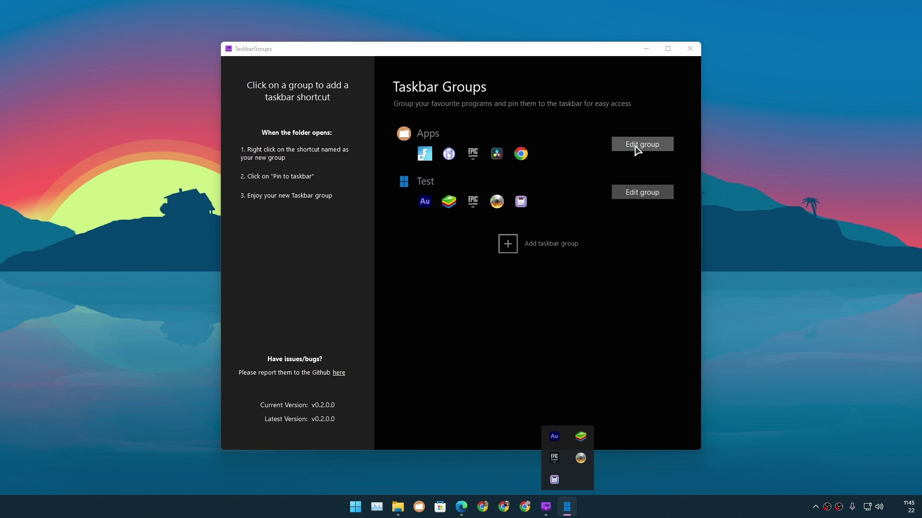
Try another width, then save the Test group with width 6
left_click(642, 197)
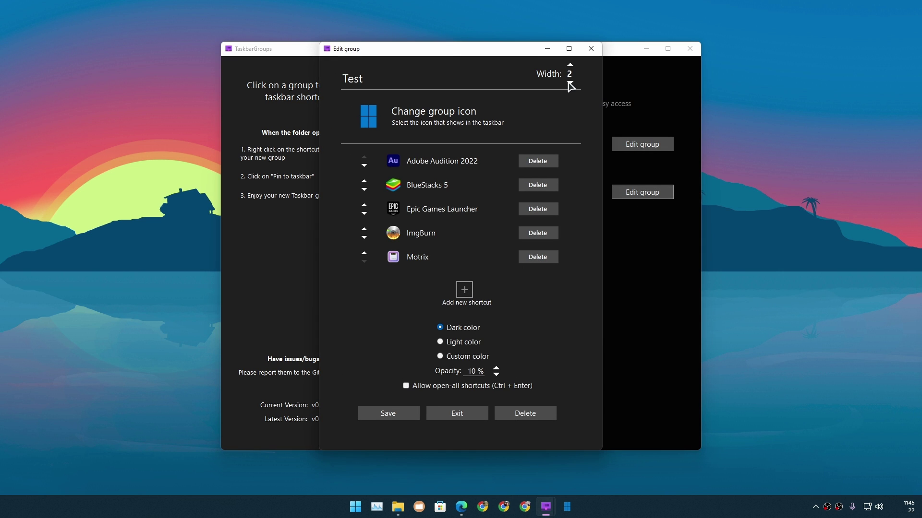
left_click(391, 413)
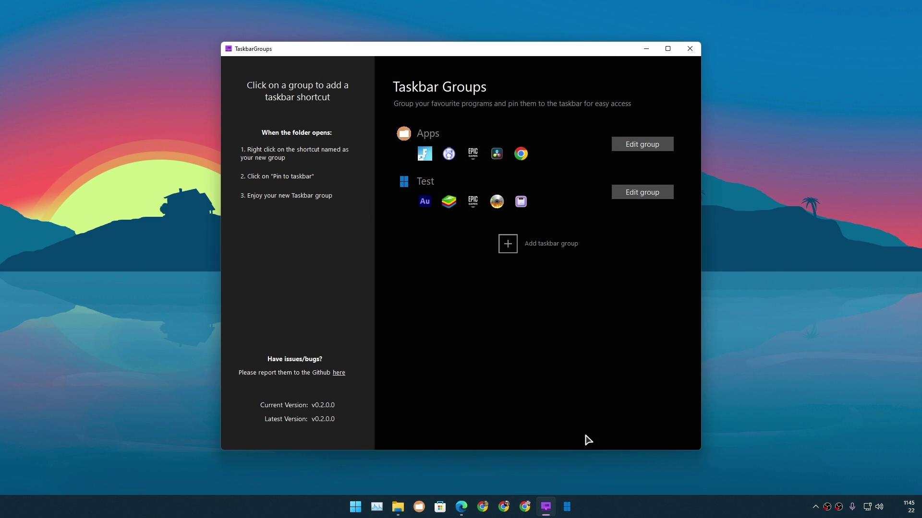
left_click(566, 507)
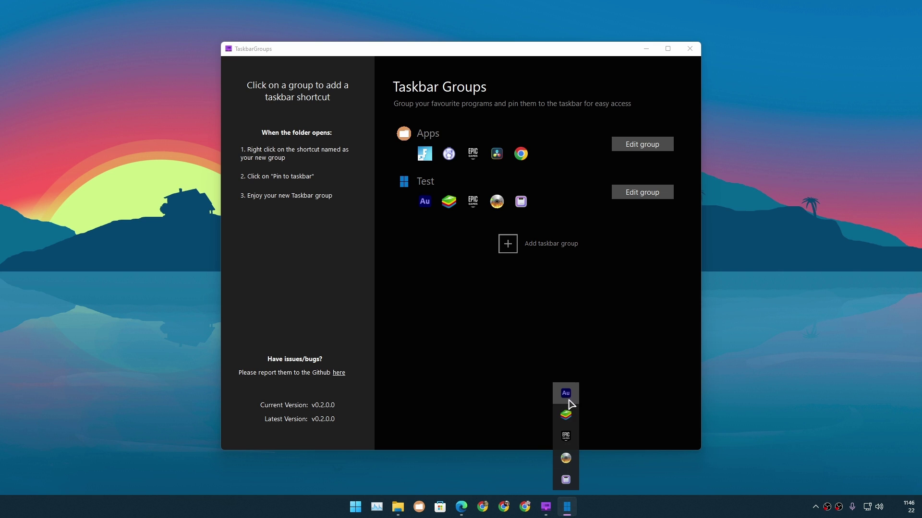
left_click(648, 192)
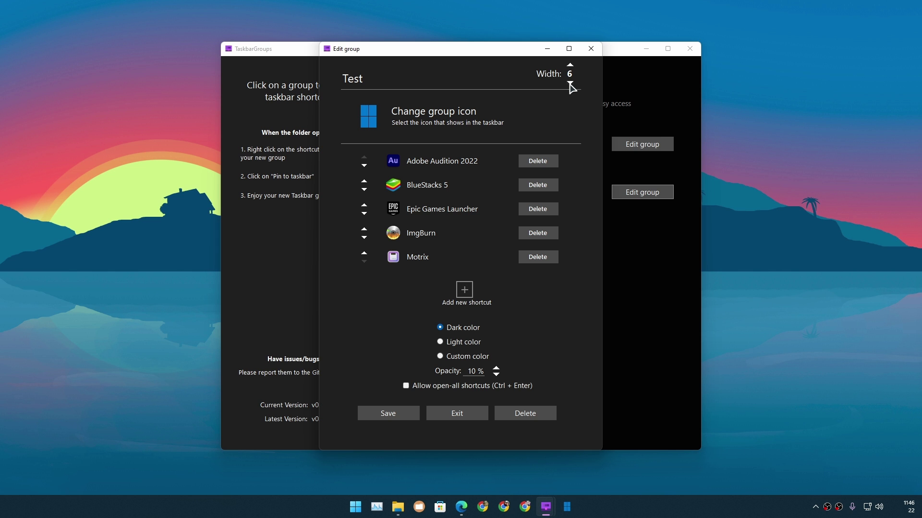
left_click(398, 416)
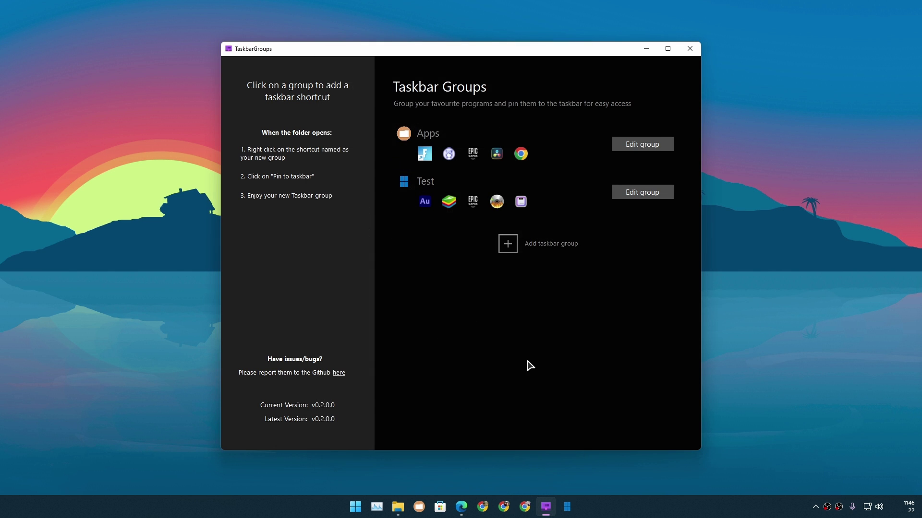